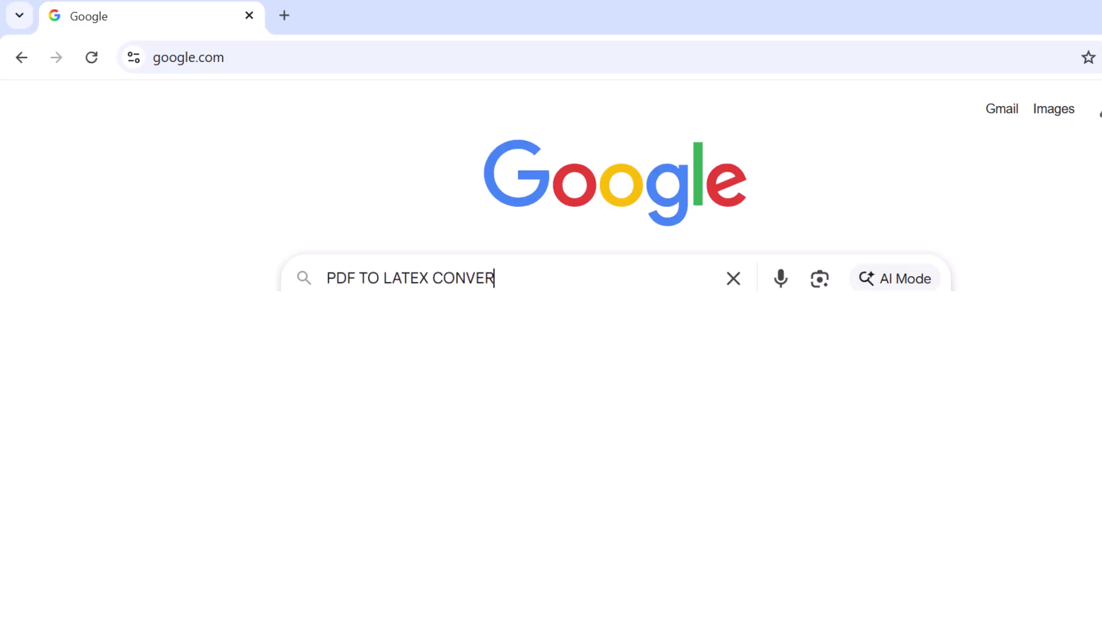
Search Google for a PDF to LaTeX converter and scroll to the Converter App result.
{"action": "type", "text": "PP"}
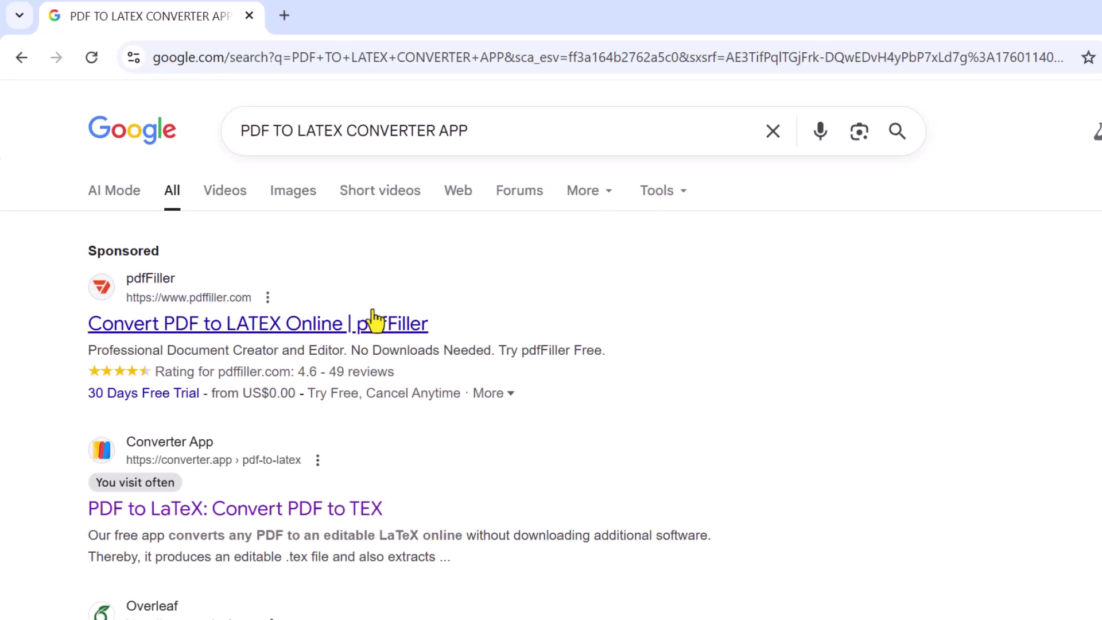
{"action": "scroll", "coordinate": [373, 321], "scroll_direction": "down", "scroll_amount": 2}
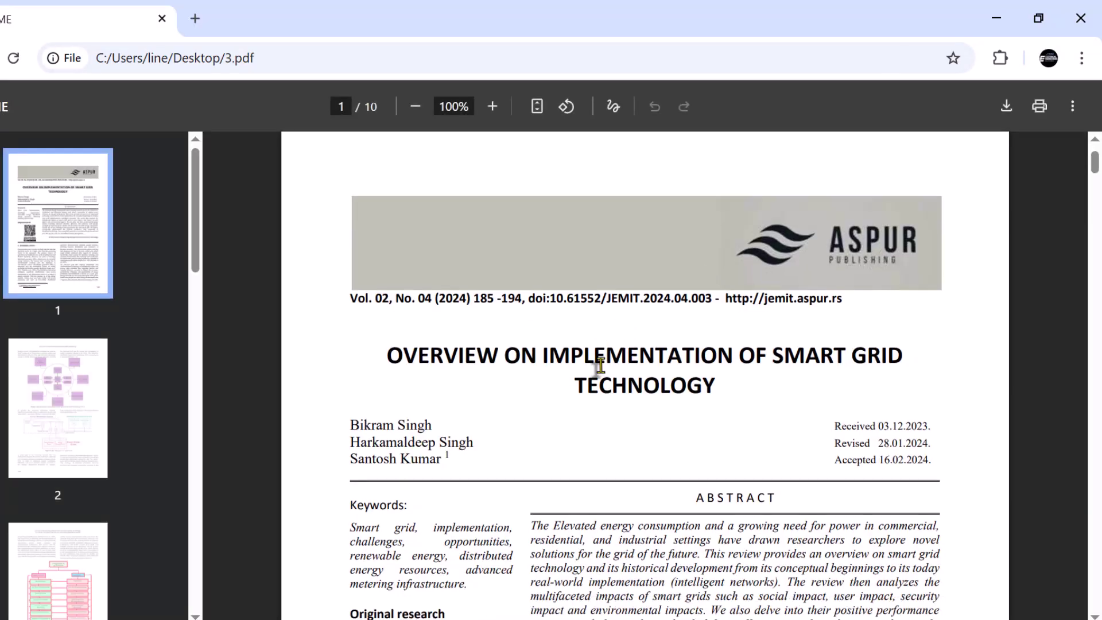
{"action": "scroll", "coordinate": [600, 367], "scroll_direction": "down", "scroll_amount": 20}
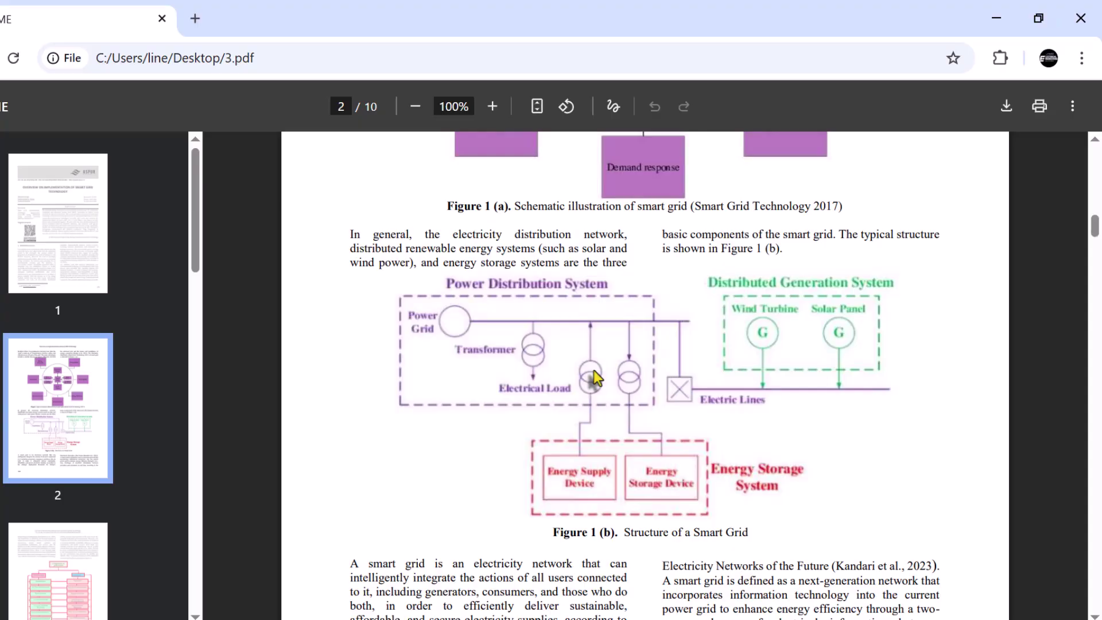
{"action": "scroll", "coordinate": [593, 371], "scroll_direction": "down", "scroll_amount": 20}
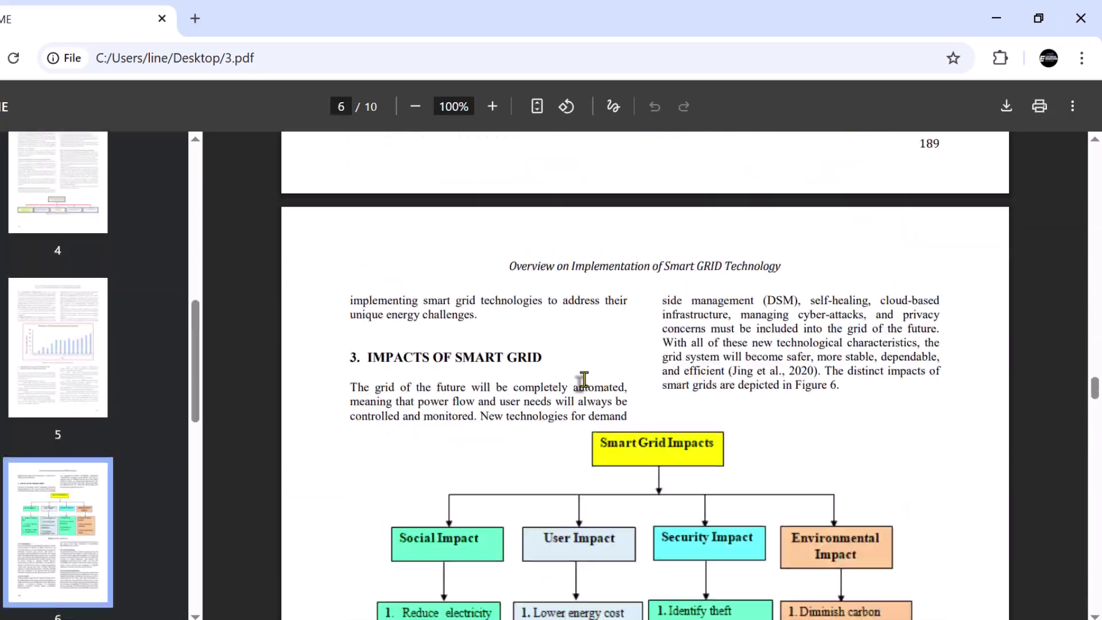
{"action": "scroll", "coordinate": [583, 381], "scroll_direction": "down", "scroll_amount": 20}
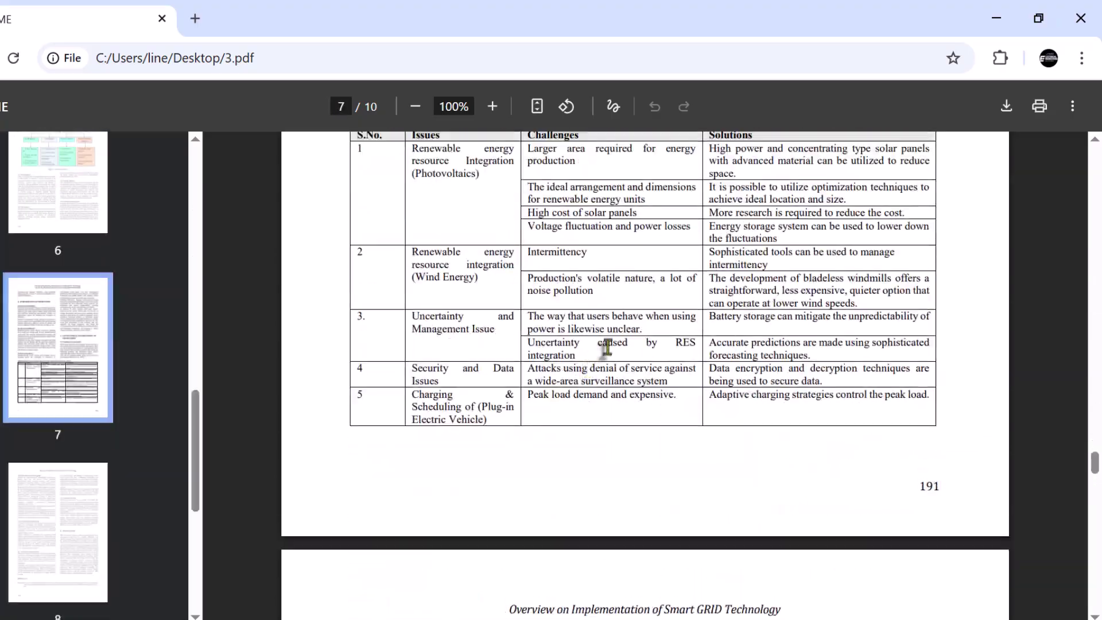
{"action": "scroll", "coordinate": [584, 365], "scroll_direction": "down", "scroll_amount": 20}
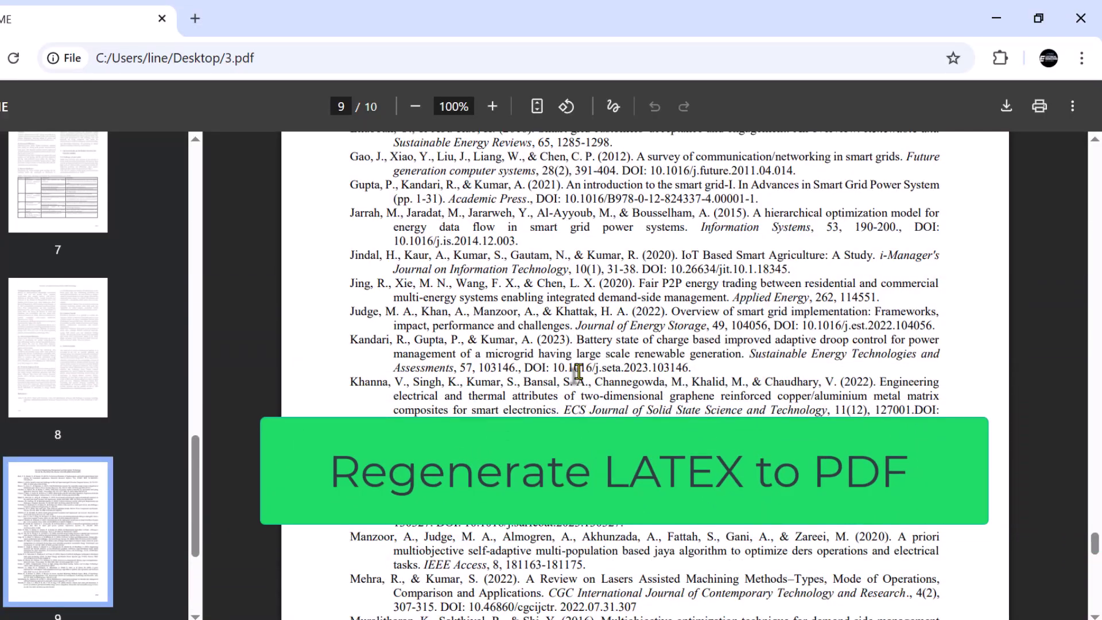
{"action": "scroll", "coordinate": [576, 372], "scroll_direction": "up", "scroll_amount": 8}
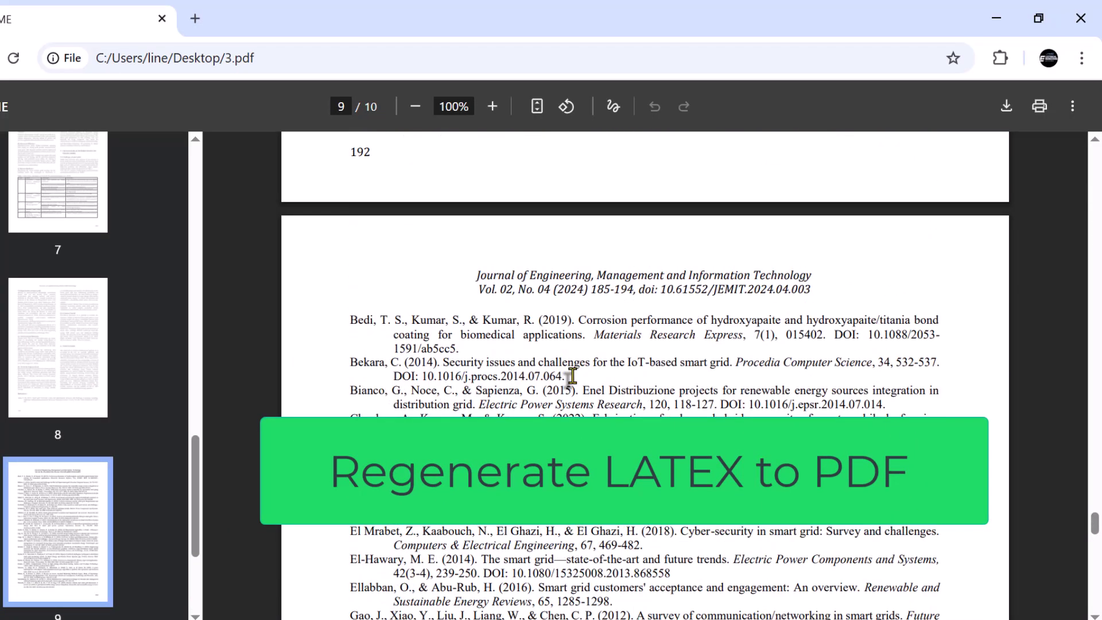
{"action": "scroll", "coordinate": [572, 376], "scroll_direction": "up", "scroll_amount": 20}
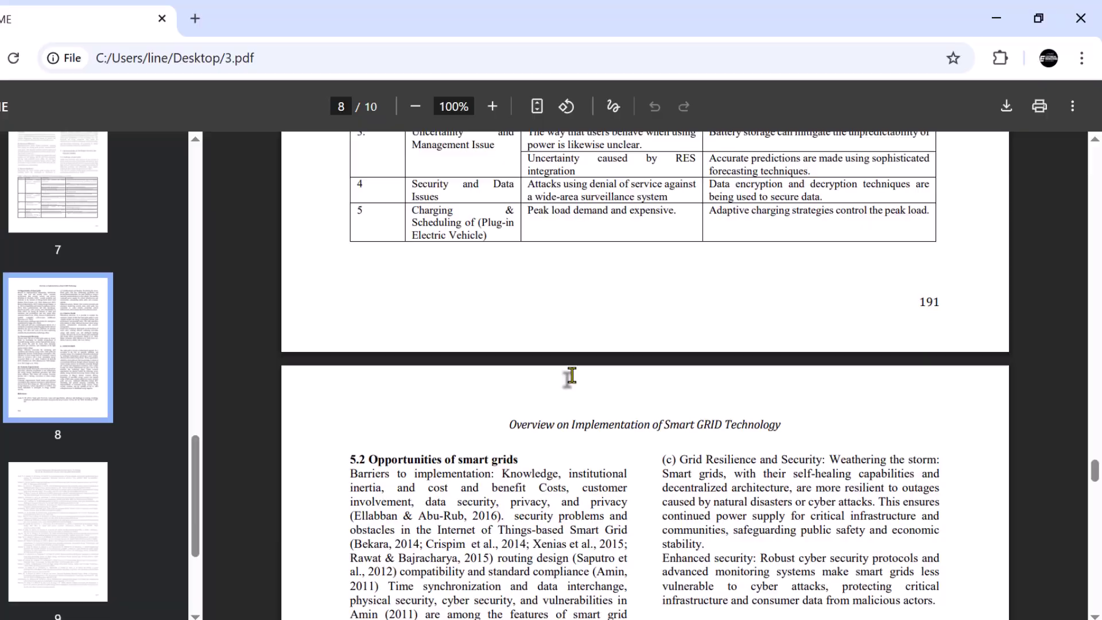
{"action": "scroll", "coordinate": [572, 380], "scroll_direction": "up", "scroll_amount": 20}
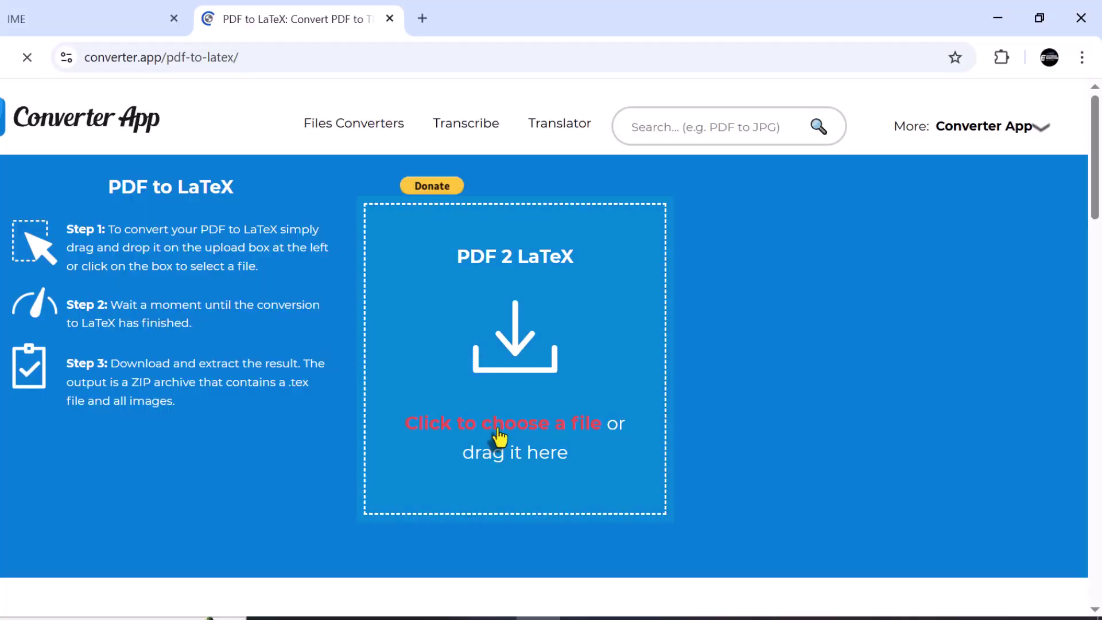
Convert 3.pdf from the Desktop to LaTeX and download the 3.zip archive.
{"action": "left_click", "coordinate": [500, 436]}
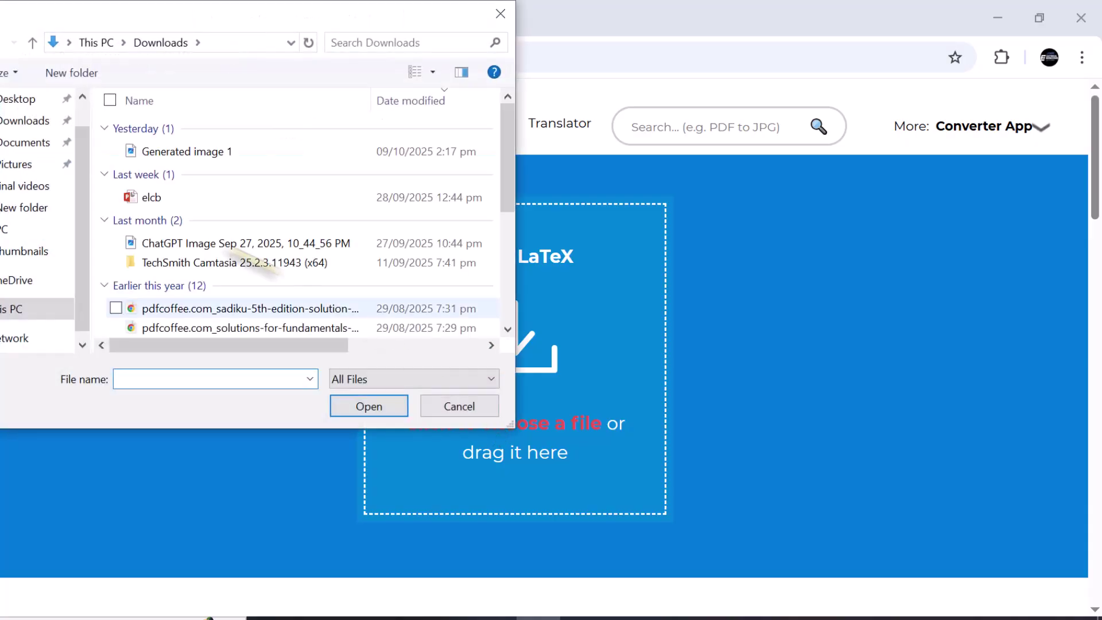
{"action": "left_click", "coordinate": [26, 99]}
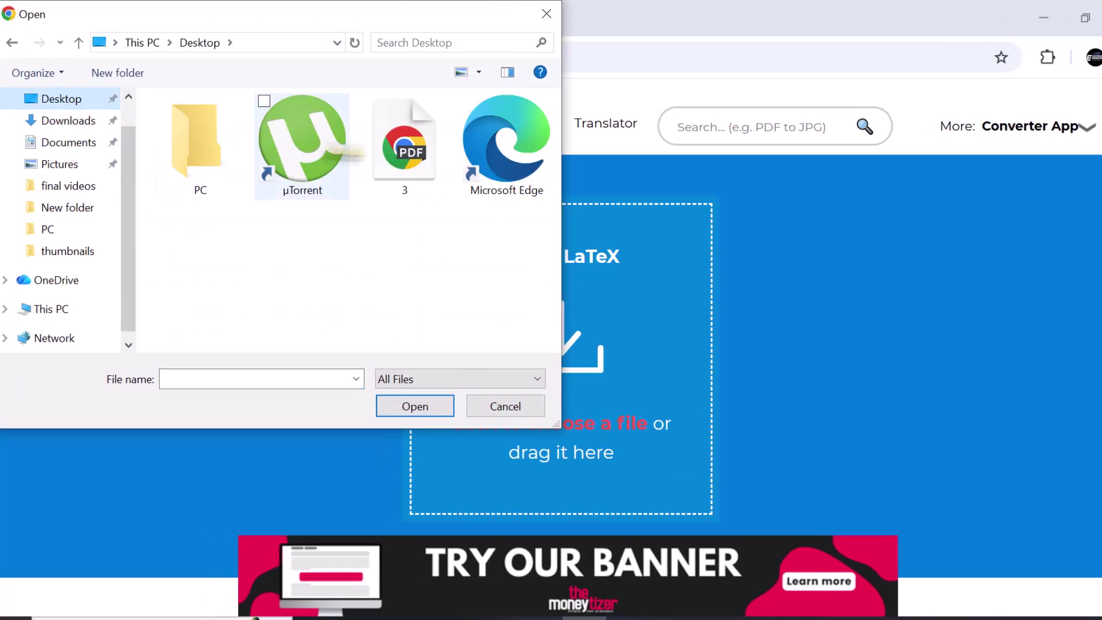
{"action": "double_click", "coordinate": [405, 146]}
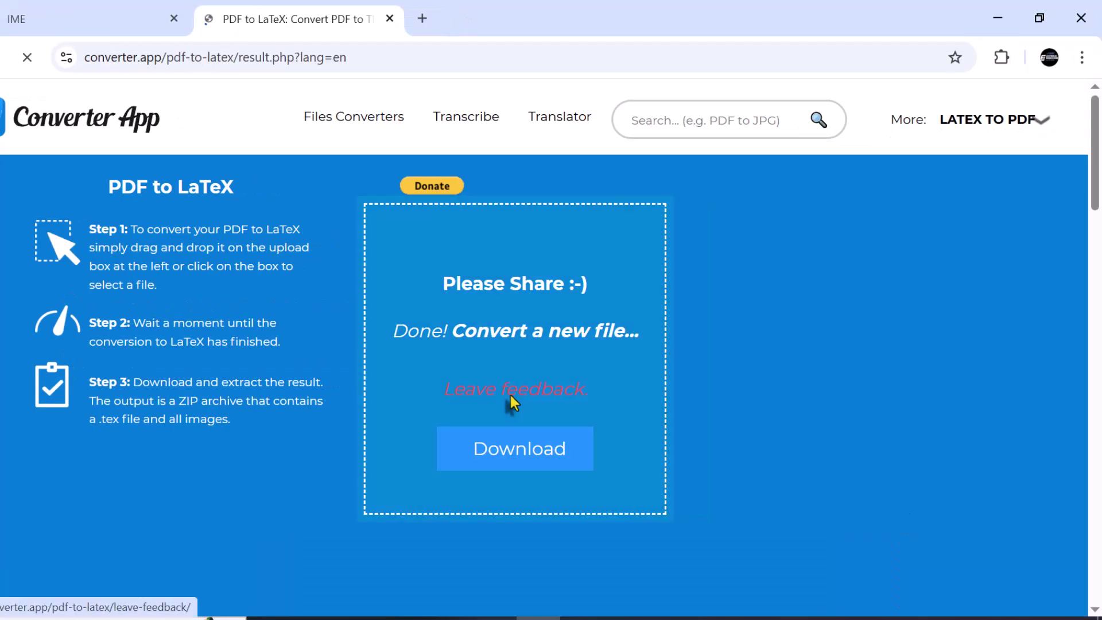
{"action": "left_click", "coordinate": [520, 457]}
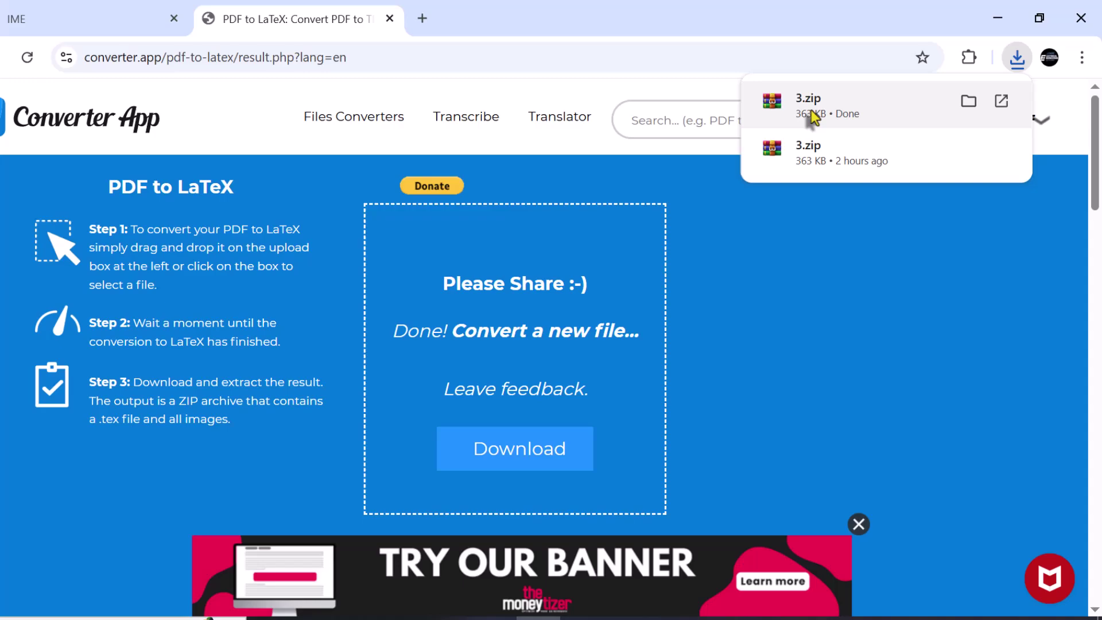
Search 'overleaf' in a new tab and go to the Overleaf, Online LaTeX Editor site.
{"action": "left_click", "coordinate": [424, 19]}
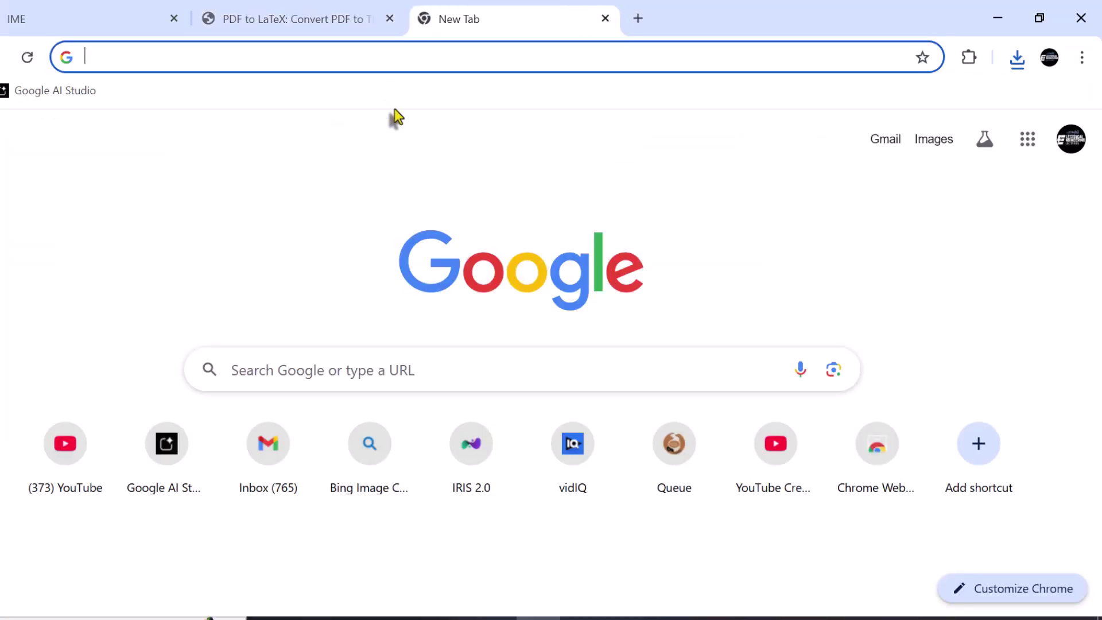
{"action": "type", "text": "overl"}
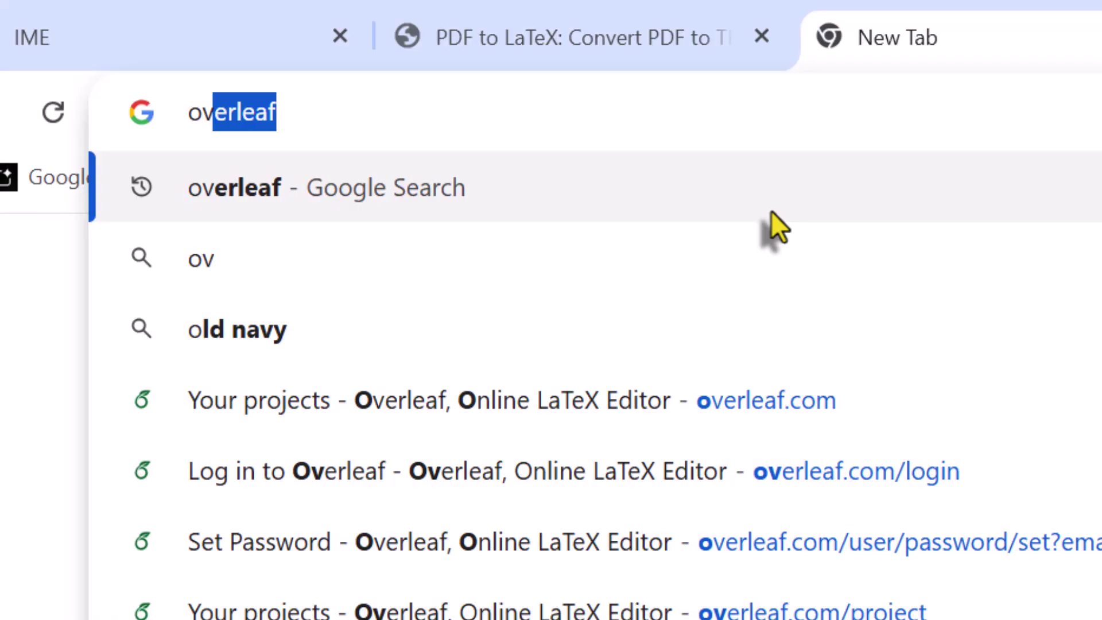
{"action": "type", "text": "eaf"}
{"action": "key", "text": "Return"}
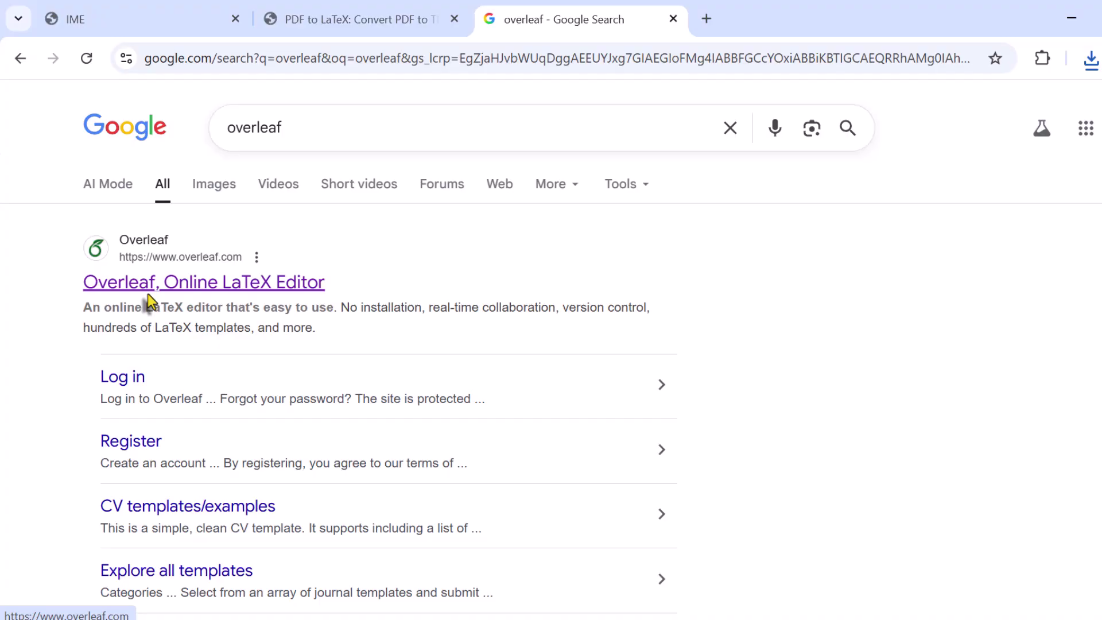
{"action": "left_click", "coordinate": [167, 287]}
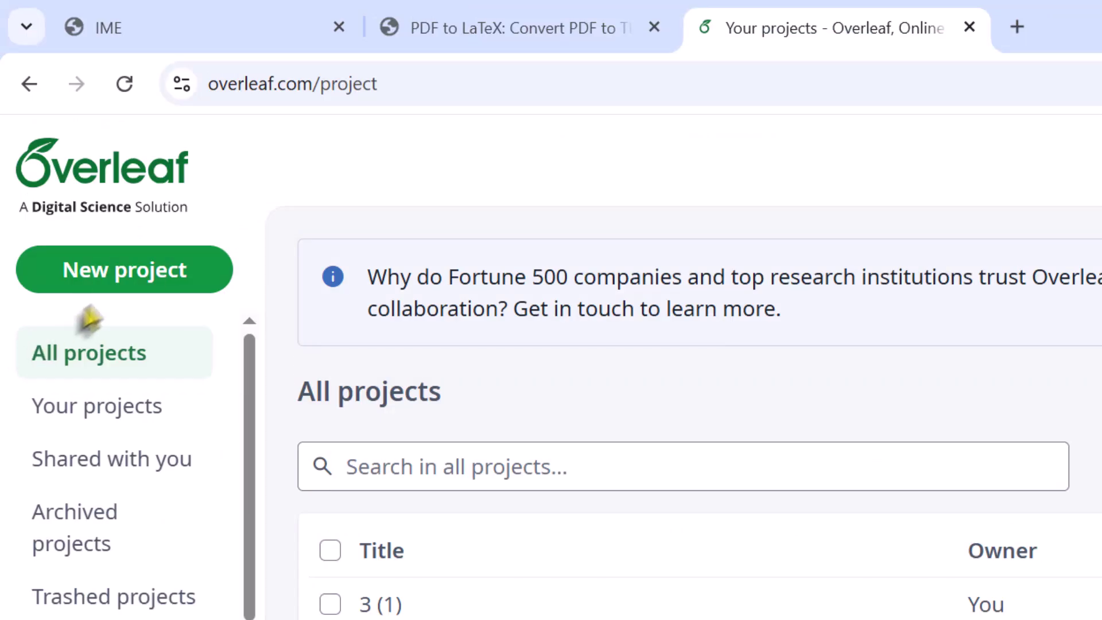
Create a new Overleaf project by uploading the converted 3.zip archive.
{"action": "left_click", "coordinate": [109, 287]}
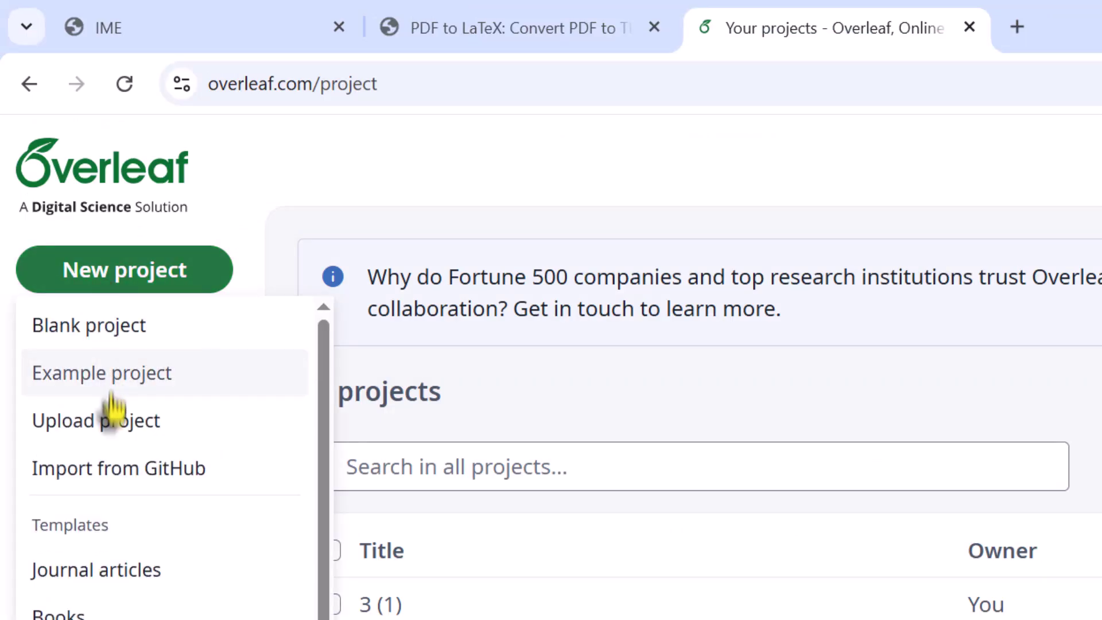
{"action": "left_click", "coordinate": [113, 428]}
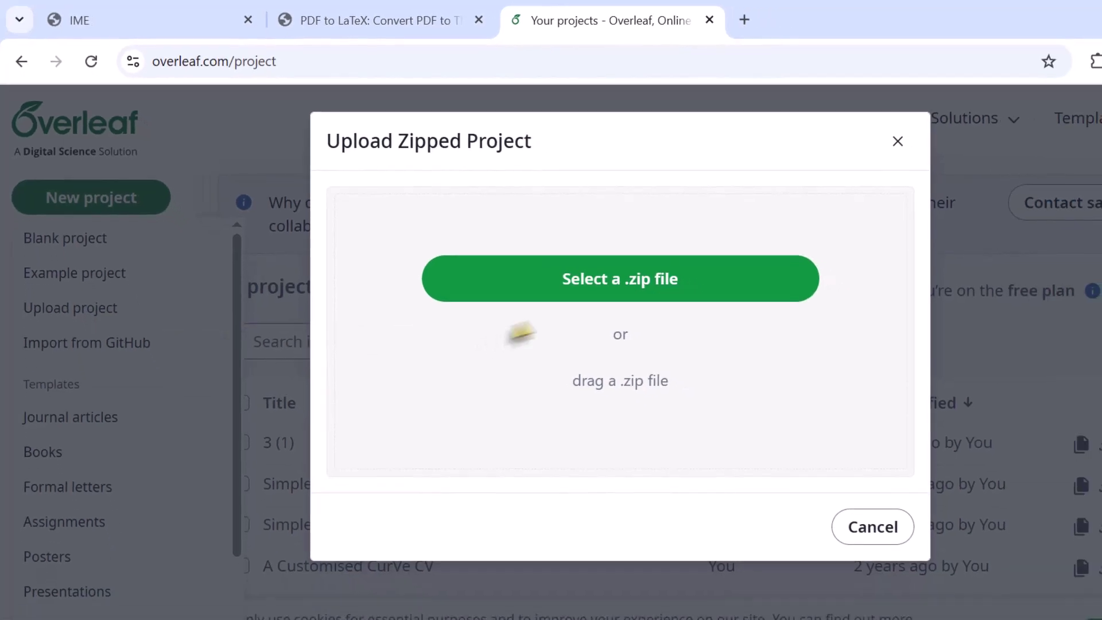
{"action": "left_click", "coordinate": [600, 294]}
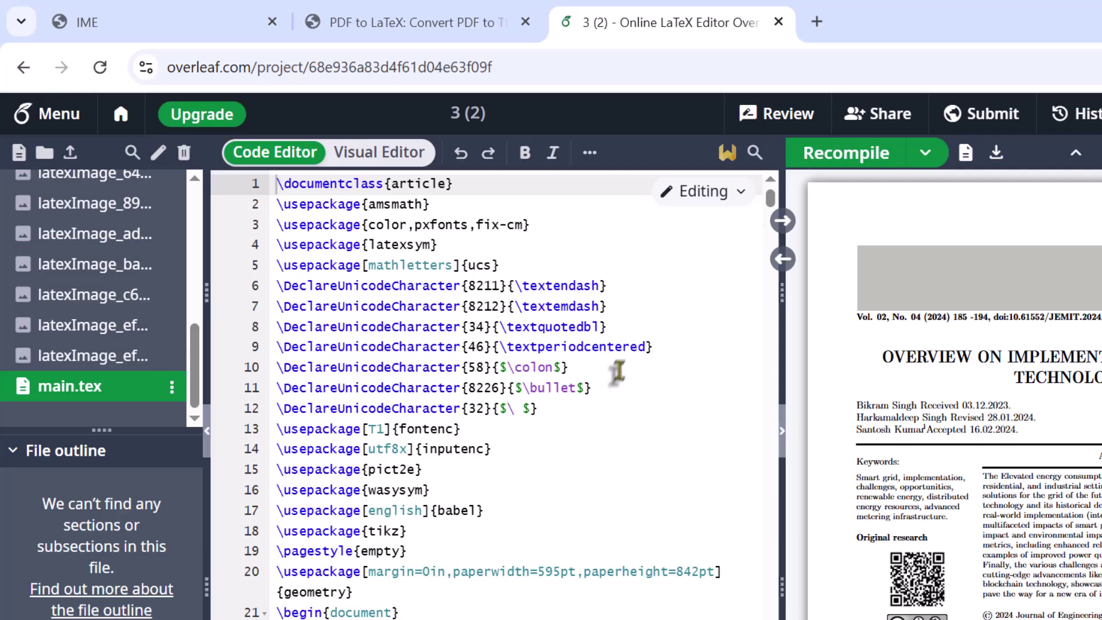
Recompile project 3 (2) and review the first pages of the 10-page PDF.
{"action": "left_click", "coordinate": [842, 162]}
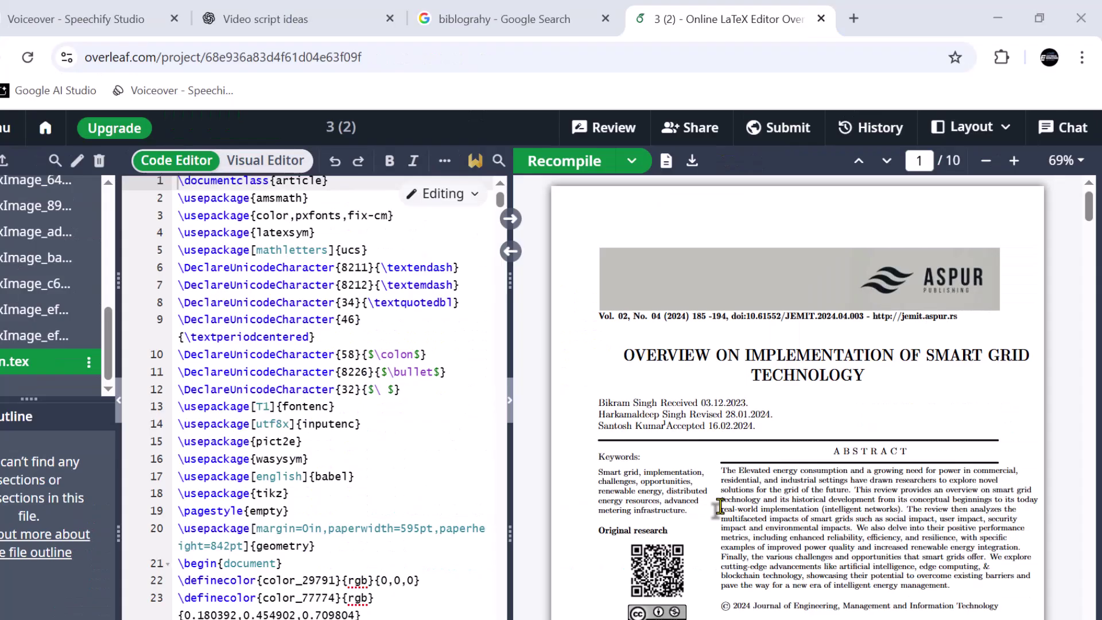
{"action": "scroll", "coordinate": [719, 506], "scroll_direction": "down", "scroll_amount": 2}
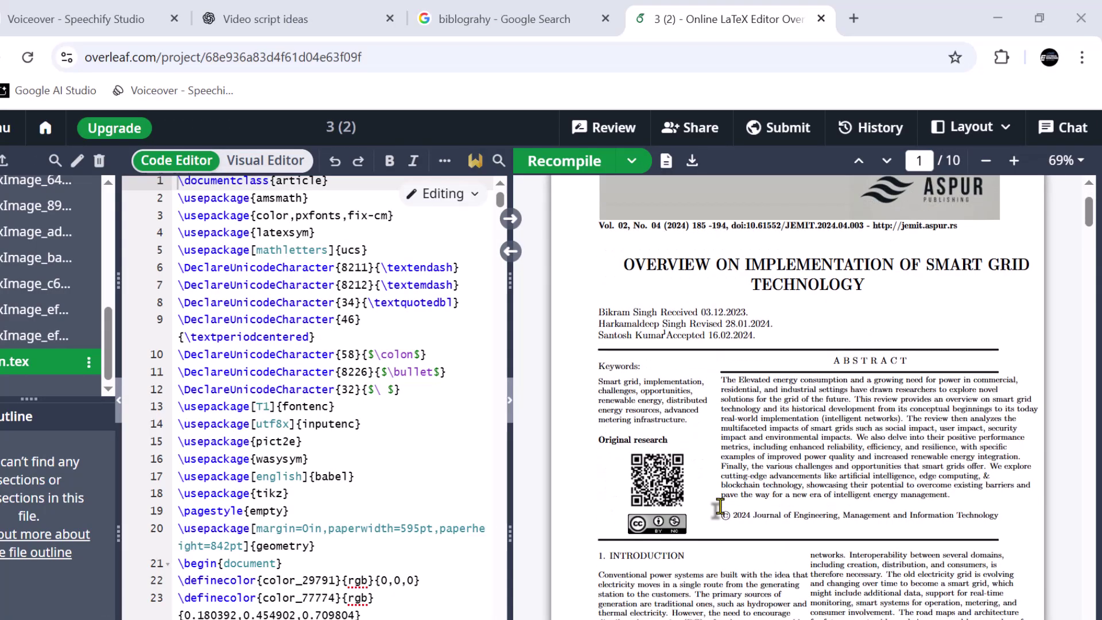
{"action": "scroll", "coordinate": [720, 506], "scroll_direction": "down", "scroll_amount": 2}
{"action": "scroll", "coordinate": [720, 506], "scroll_direction": "down", "scroll_amount": 14}
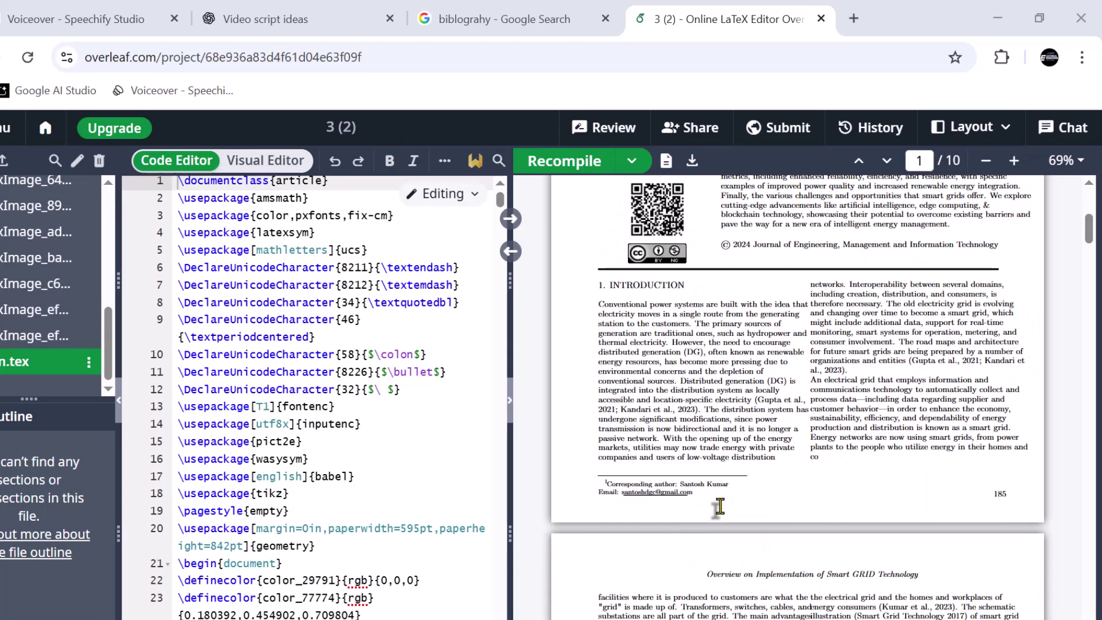
{"action": "scroll", "coordinate": [720, 506], "scroll_direction": "down", "scroll_amount": 6}
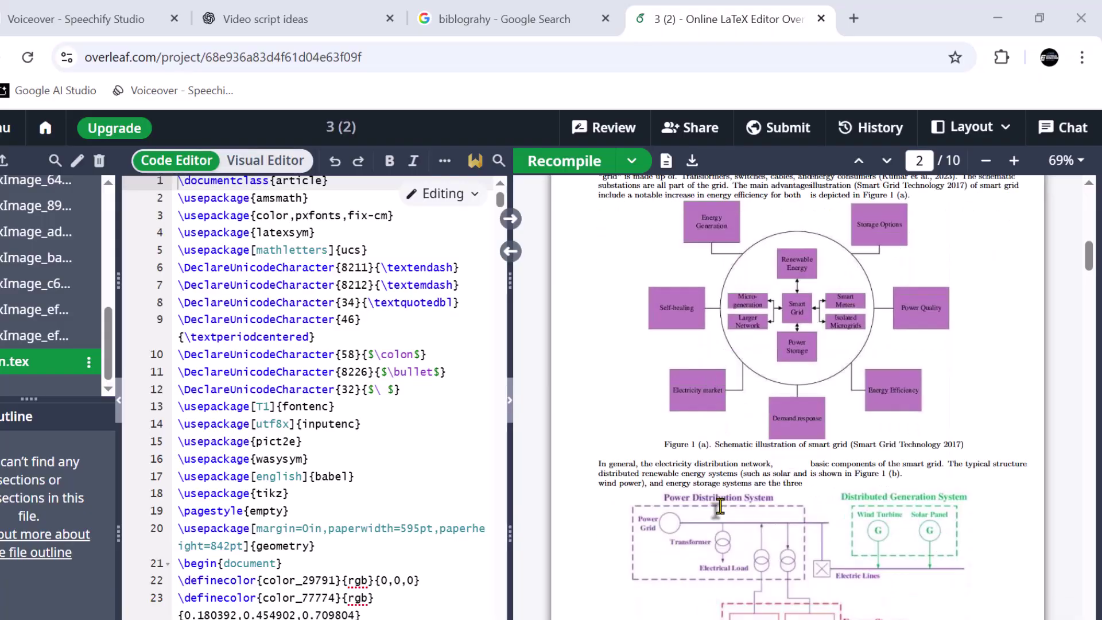
Scroll the preview down through the figures and tables to the reference list on pages 9–10.
{"action": "scroll", "coordinate": [720, 506], "scroll_direction": "down", "scroll_amount": 9}
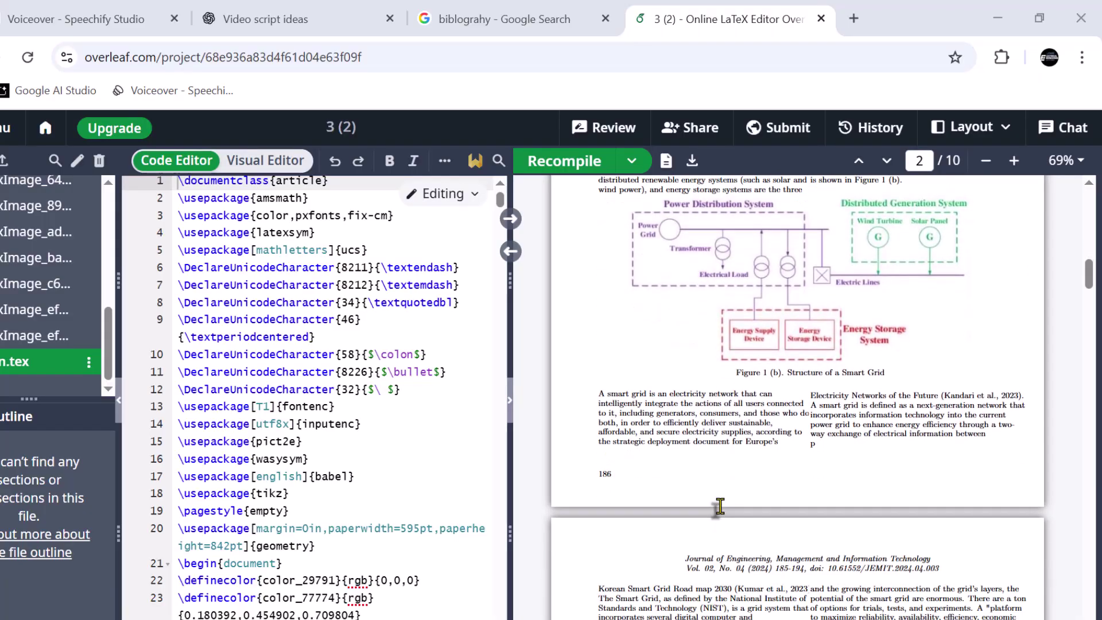
{"action": "scroll", "coordinate": [719, 506], "scroll_direction": "down", "scroll_amount": 15}
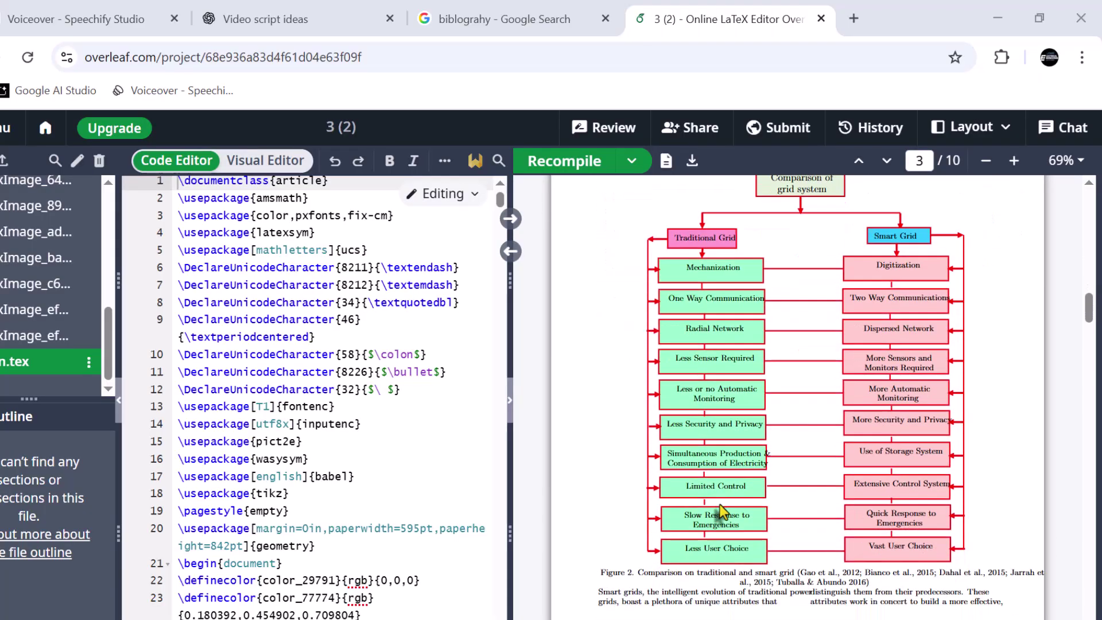
{"action": "scroll", "coordinate": [722, 504], "scroll_direction": "down", "scroll_amount": 13}
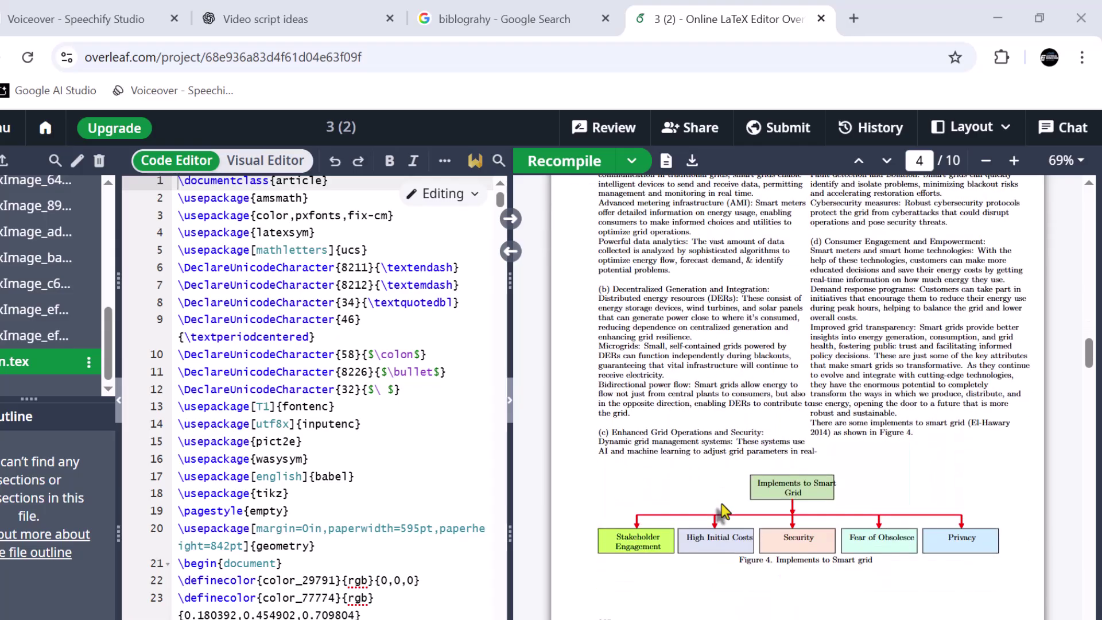
{"action": "scroll", "coordinate": [725, 499], "scroll_direction": "down", "scroll_amount": 12}
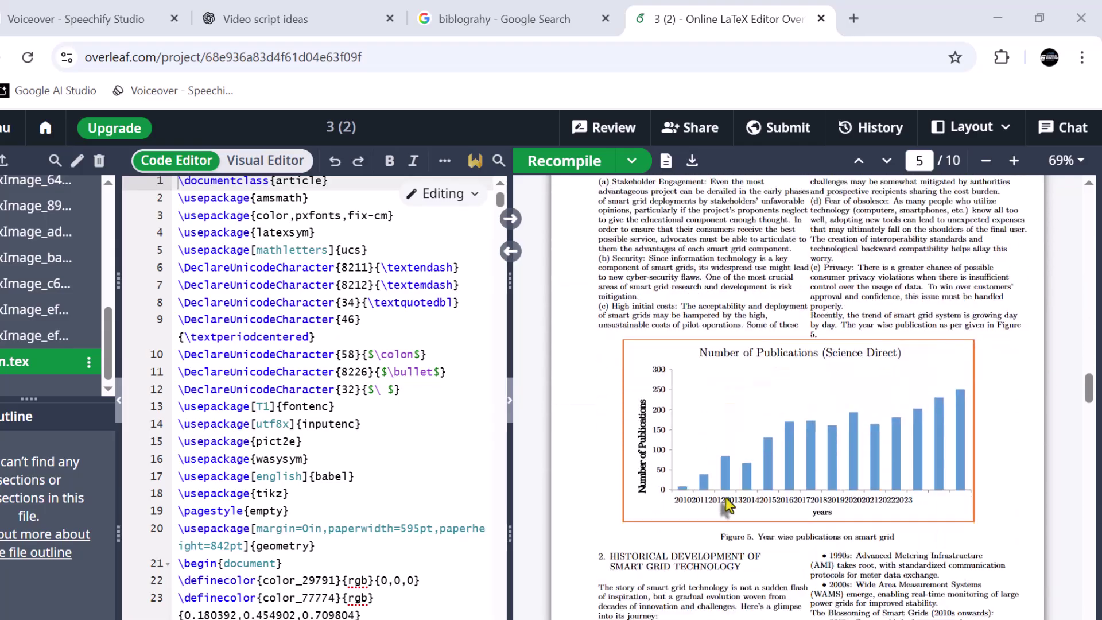
{"action": "scroll", "coordinate": [729, 503], "scroll_direction": "down", "scroll_amount": 14}
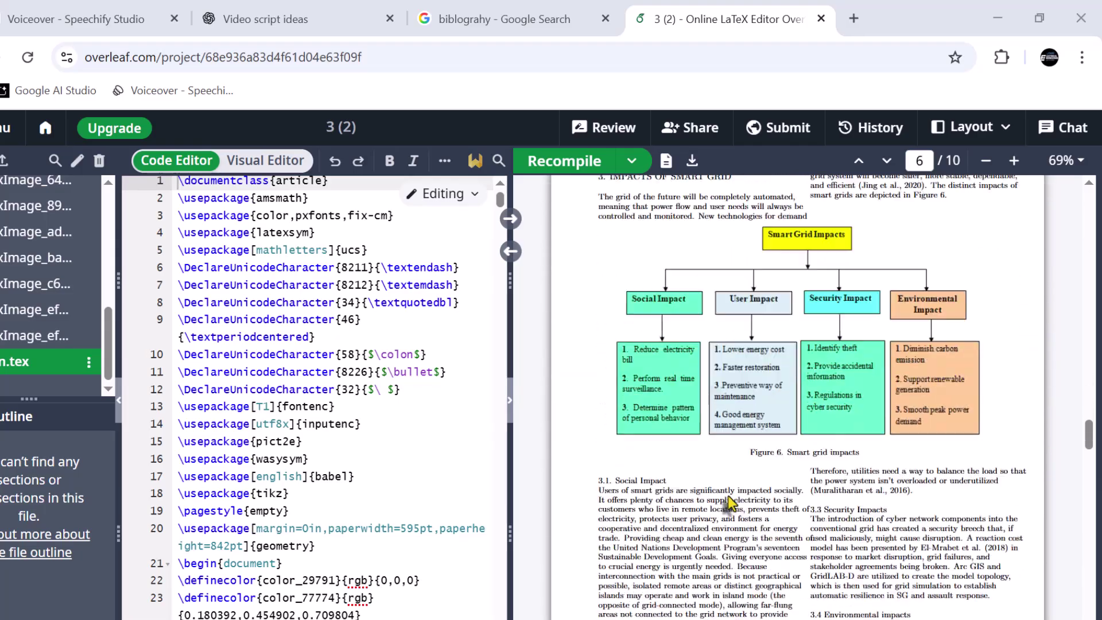
{"action": "scroll", "coordinate": [728, 495], "scroll_direction": "down", "scroll_amount": 3}
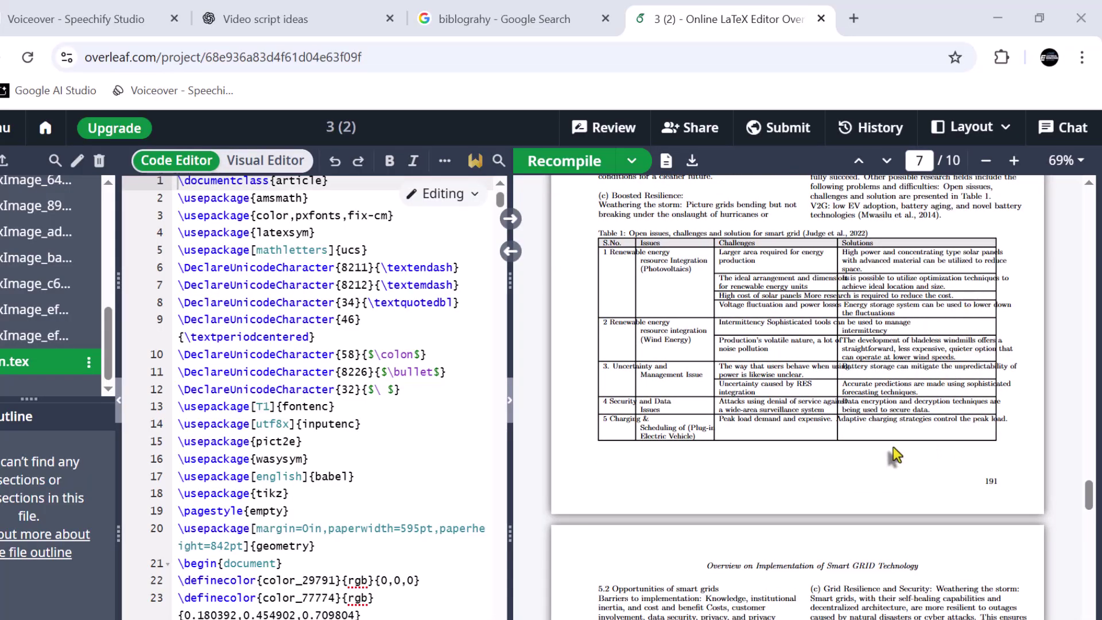
{"action": "scroll", "coordinate": [895, 455], "scroll_direction": "down", "scroll_amount": 15}
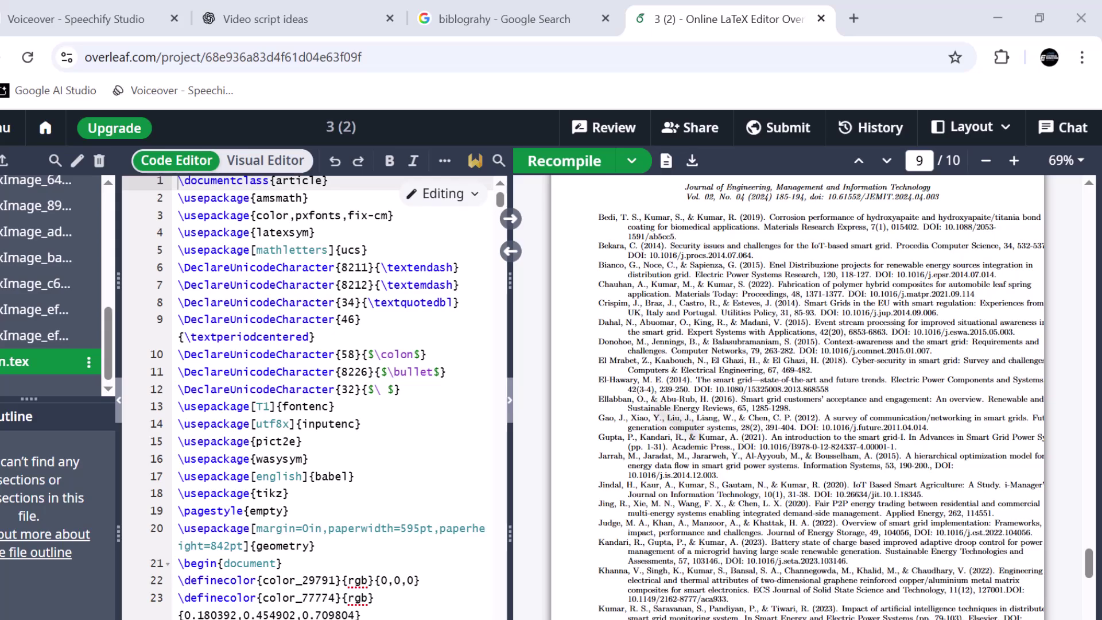
{"action": "scroll", "coordinate": [954, 454], "scroll_direction": "up", "scroll_amount": 15}
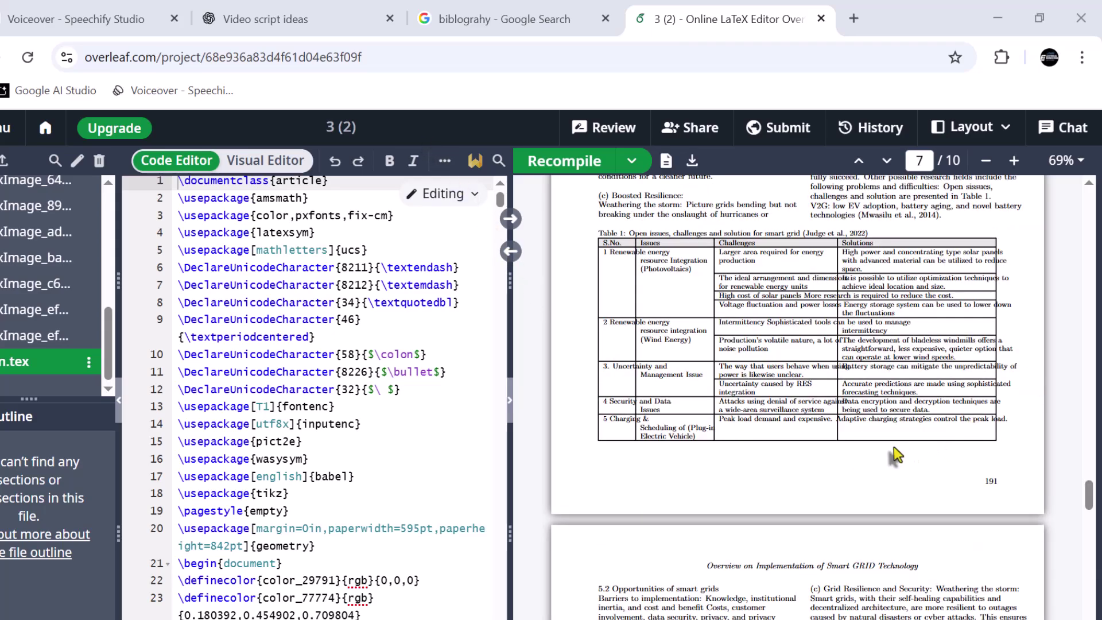
{"action": "scroll", "coordinate": [897, 455], "scroll_direction": "down", "scroll_amount": 15}
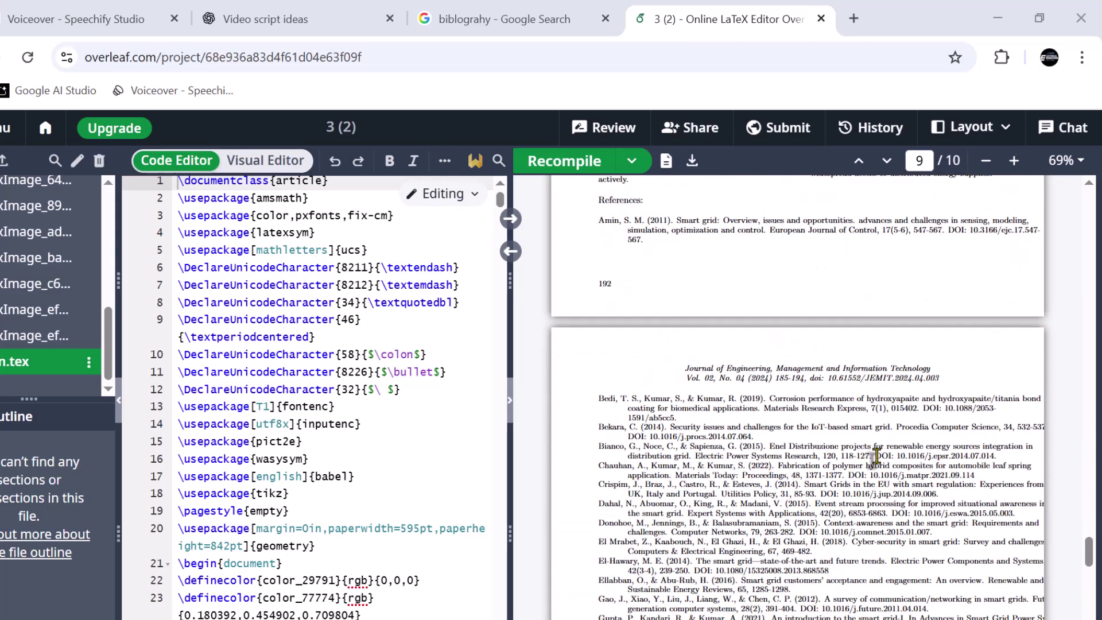
{"action": "scroll", "coordinate": [876, 455], "scroll_direction": "down", "scroll_amount": 4}
{"action": "scroll", "coordinate": [747, 442], "scroll_direction": "up", "scroll_amount": 1}
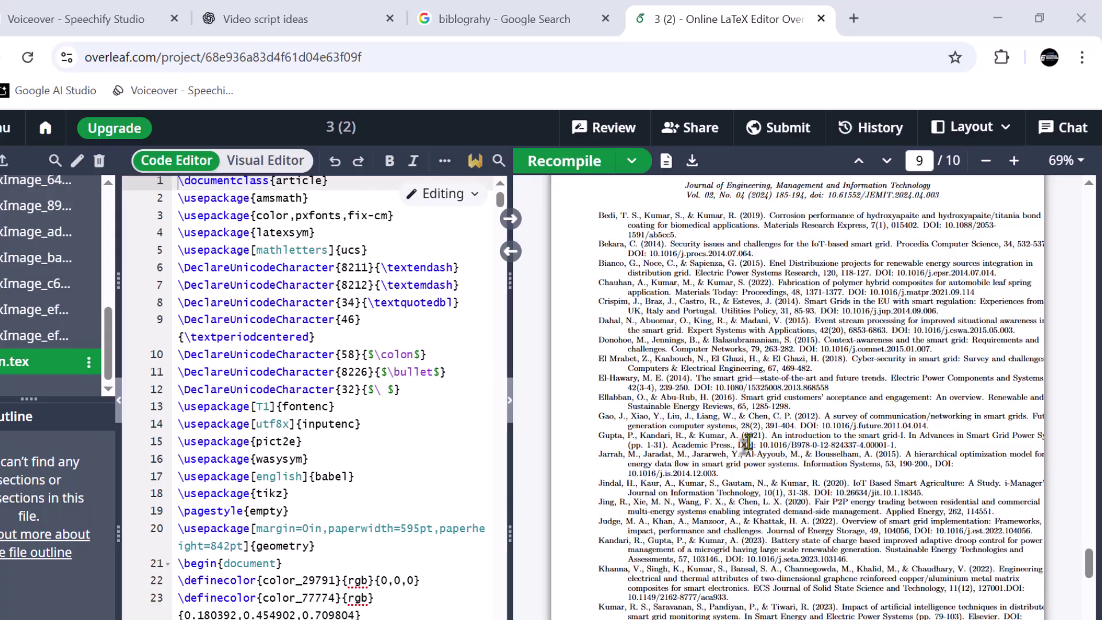
{"action": "scroll", "coordinate": [748, 442], "scroll_direction": "down", "scroll_amount": 2}
{"action": "scroll", "coordinate": [748, 443], "scroll_direction": "up", "scroll_amount": 2}
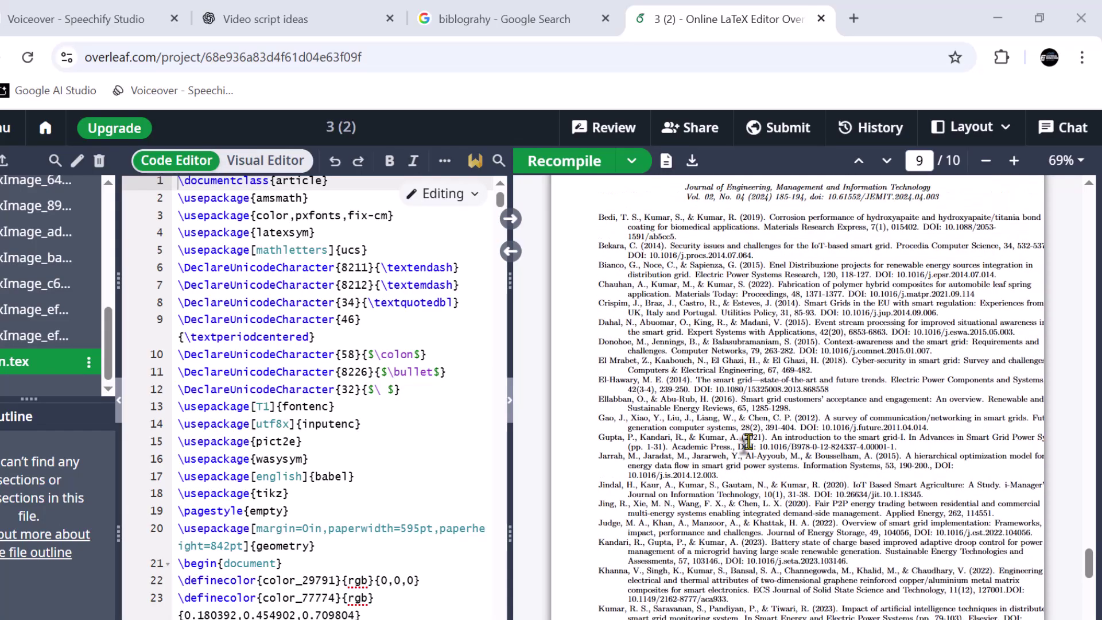